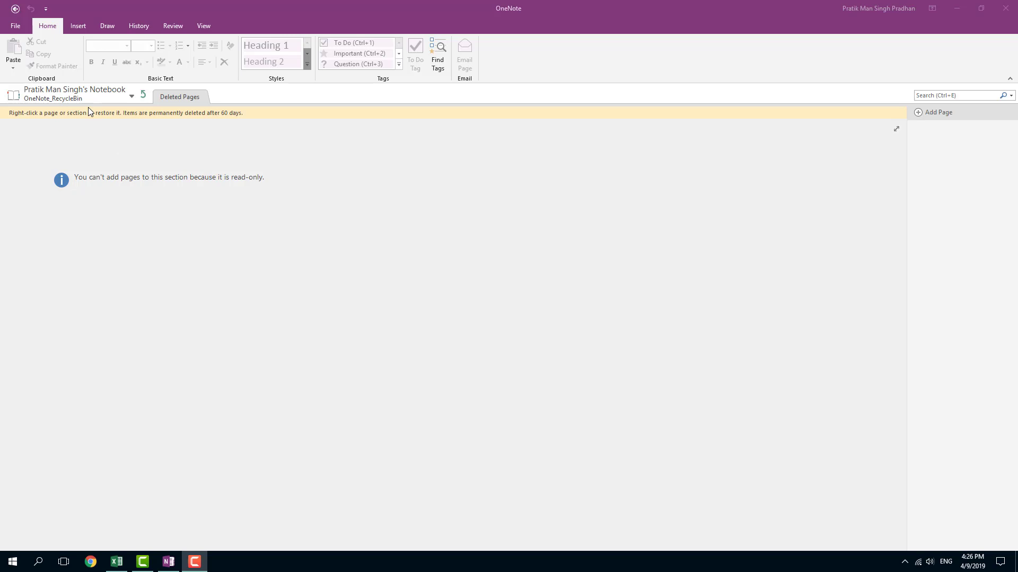
- Create a new notebook named TutorTube stored on This PC
left_click(15, 27)
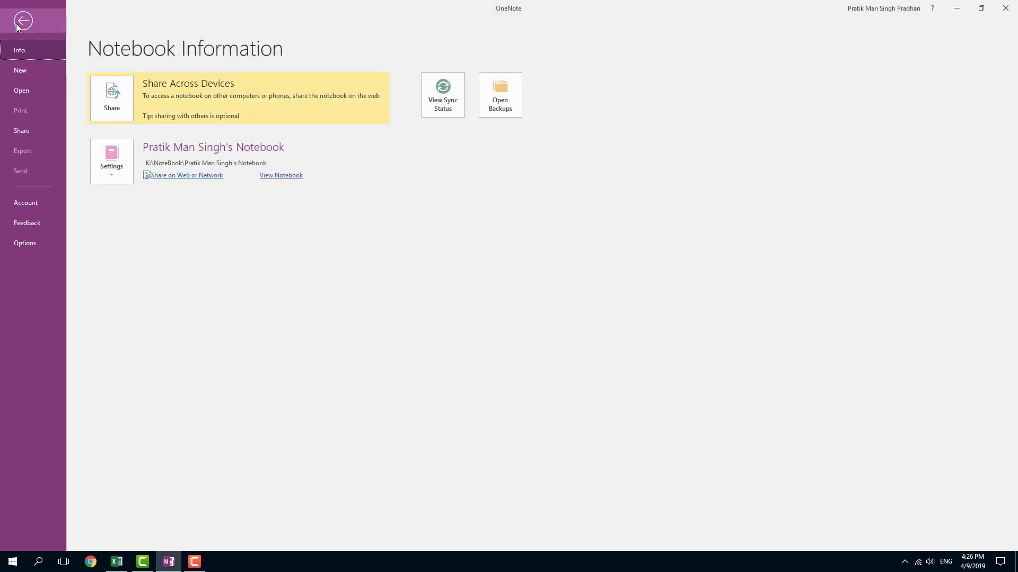
left_click(34, 74)
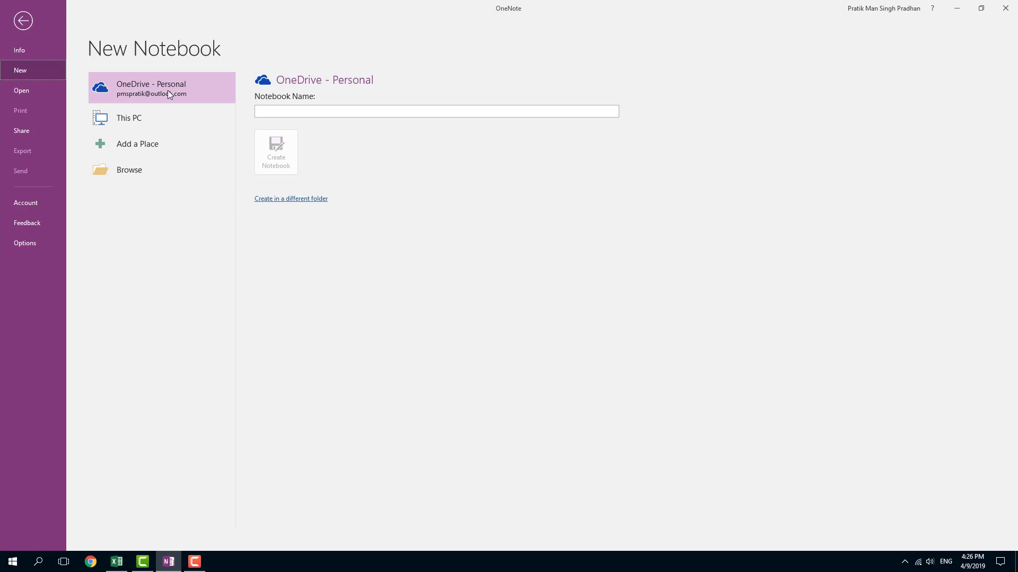
left_click(145, 121)
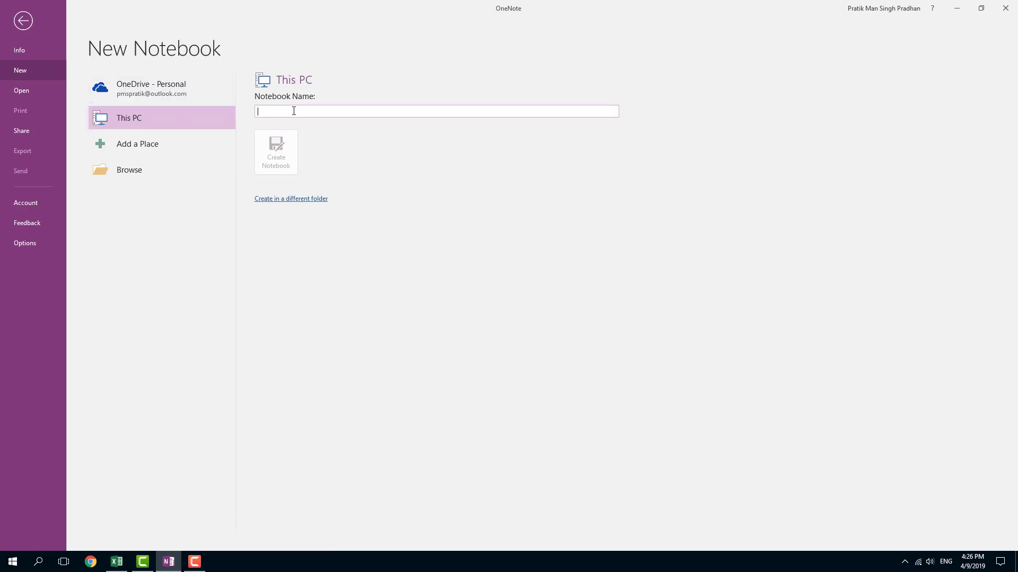
type("Tut")
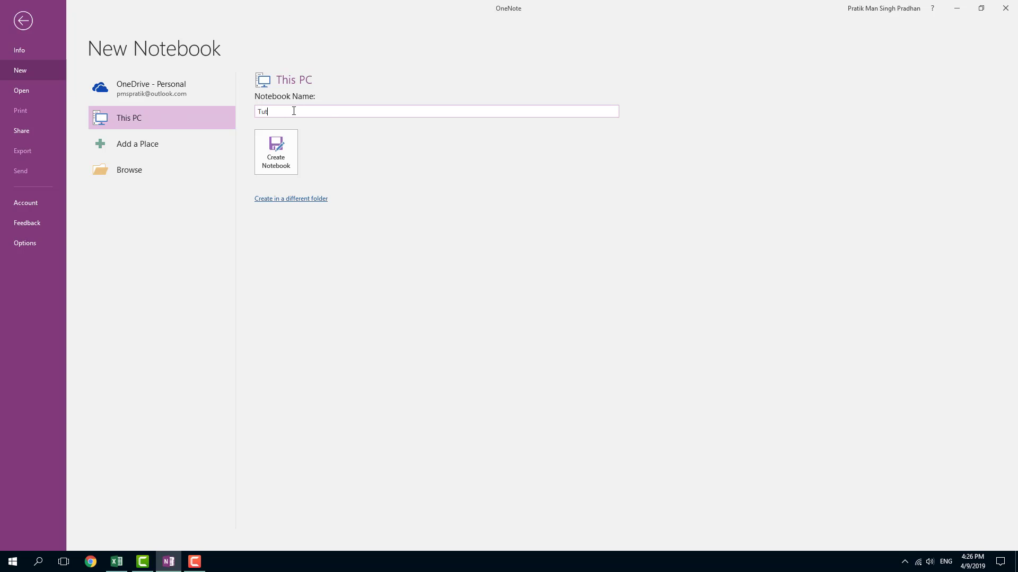
type("torTube")
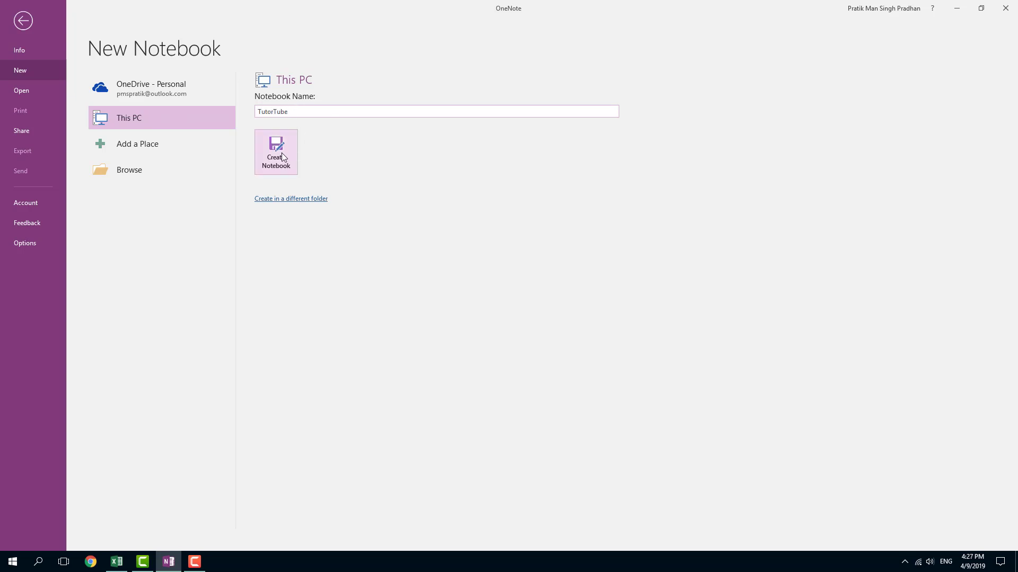
left_click(282, 154)
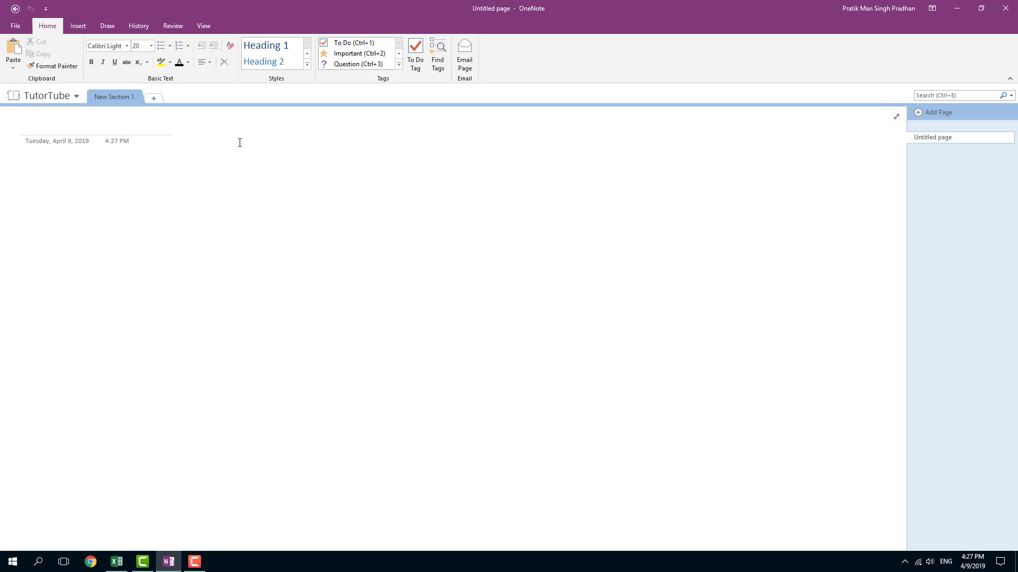
- Create a notebook named Notebook2 saved in the Desktop folder via the Browse dialog
left_click(16, 25)
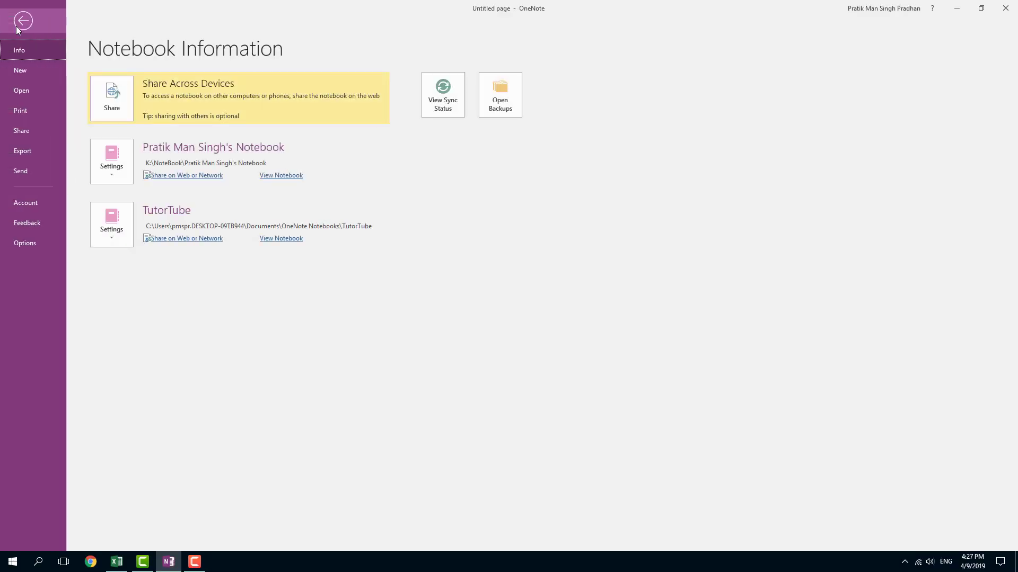
left_click(29, 71)
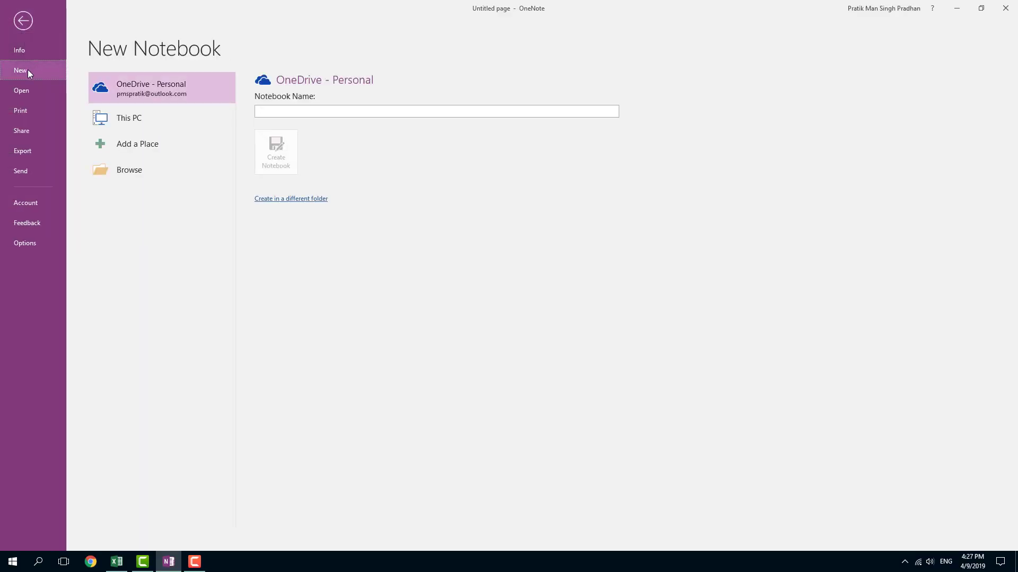
left_click(138, 173)
left_click(269, 154)
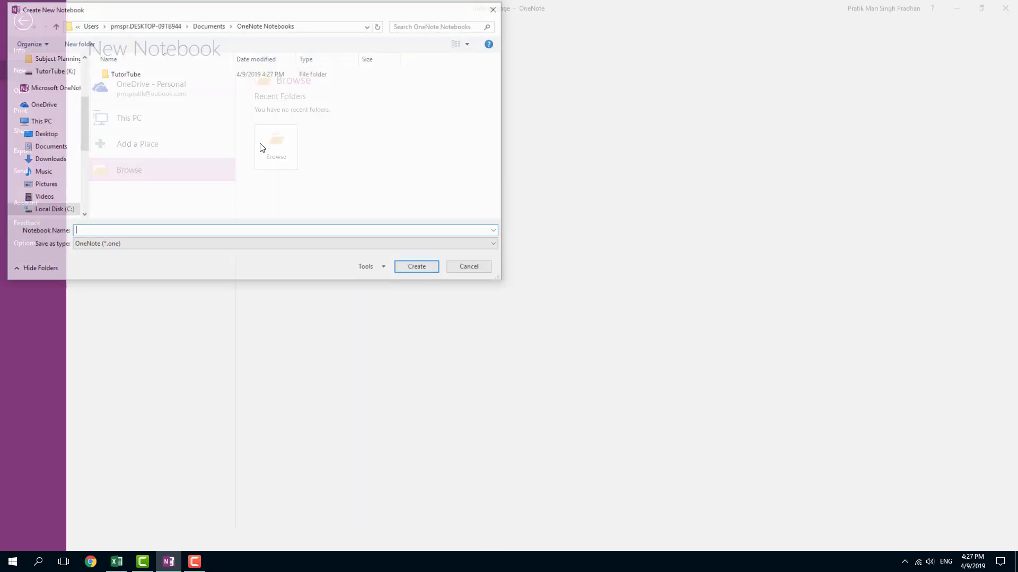
left_click_drag(80, 112, 90, 61)
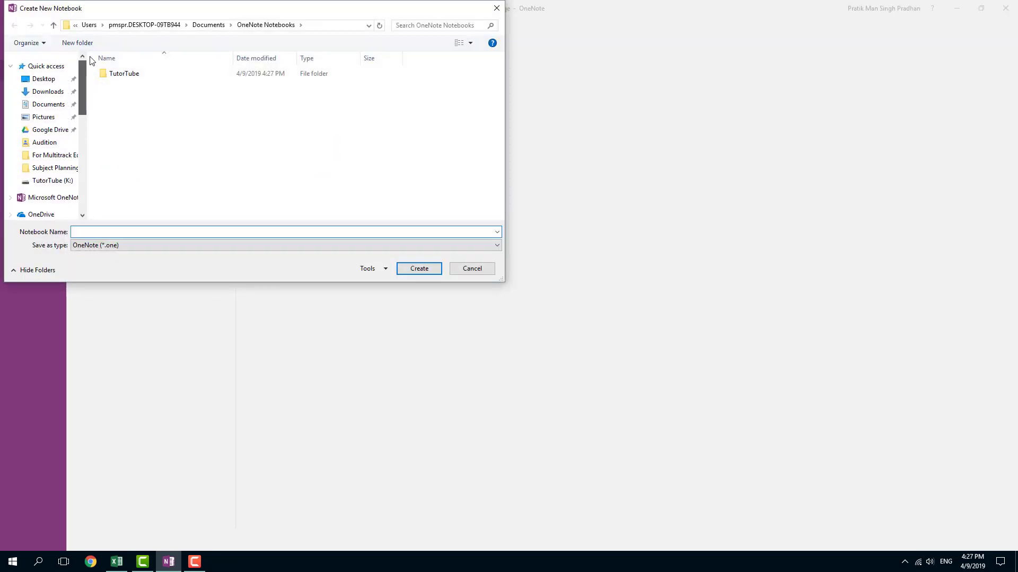
left_click(44, 79)
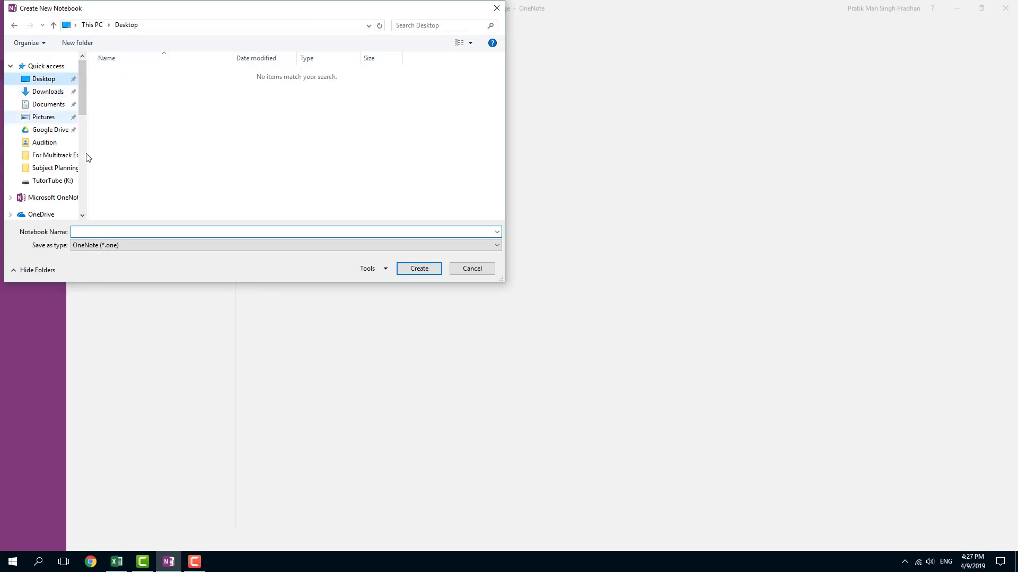
left_click(128, 230)
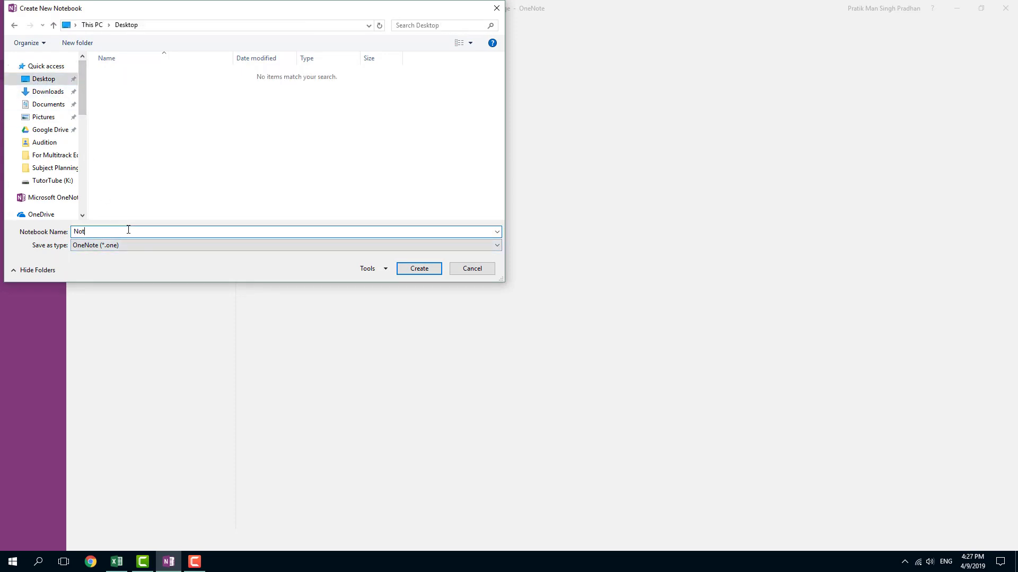
type("Notebook2")
key("Return")
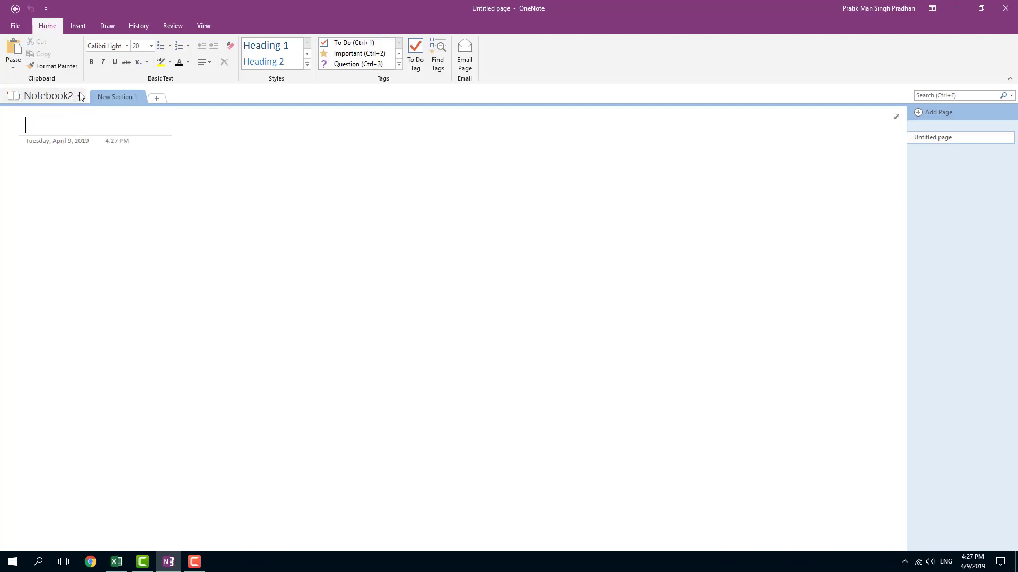
- Switch to TutorTube and then back to Notebook2 using the notebook list
left_click(80, 96)
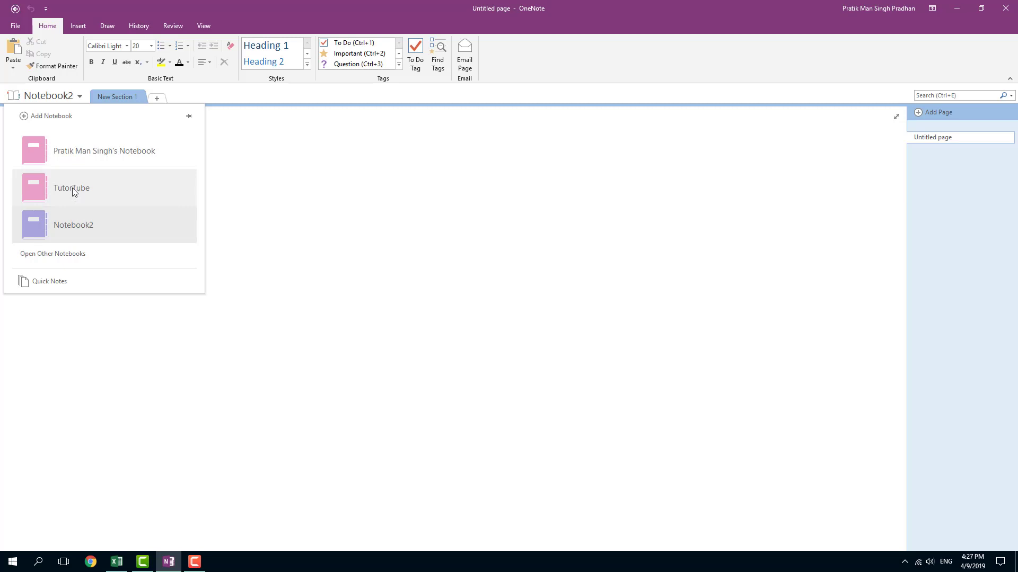
left_click(73, 192)
left_click(76, 97)
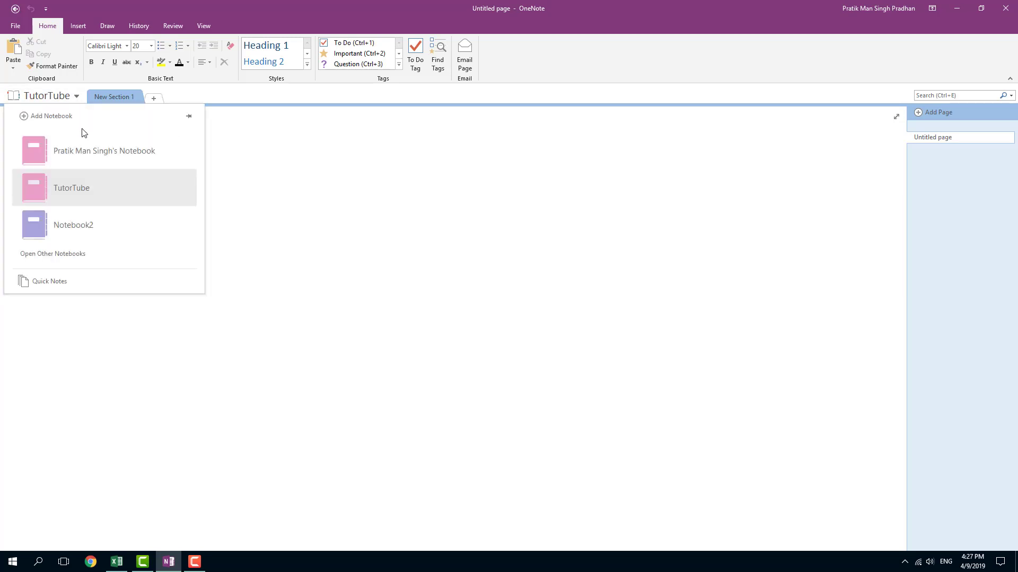
left_click(91, 229)
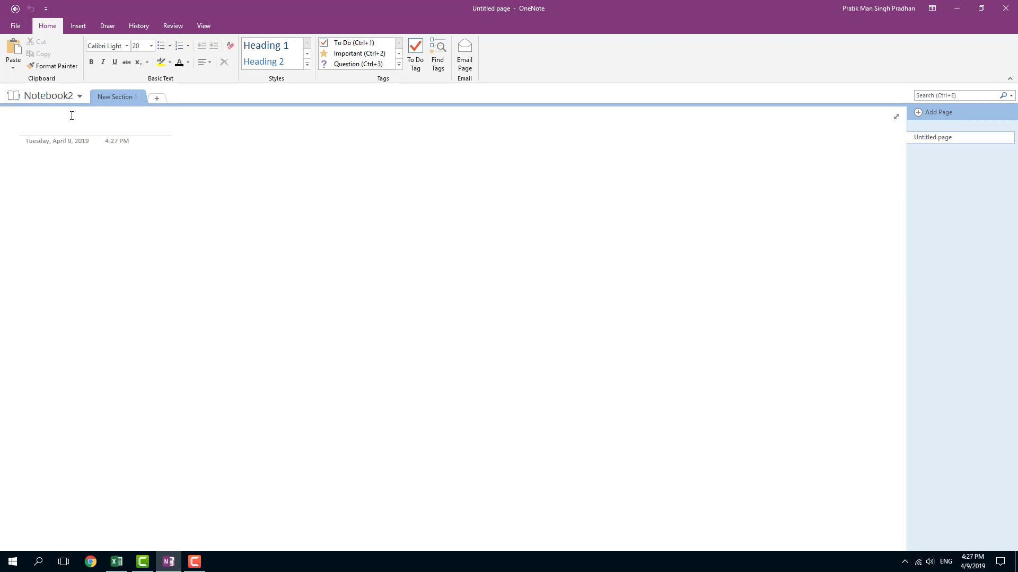
- Close Notebook2 with Close This Notebook from its notebook-list menu
left_click(81, 96)
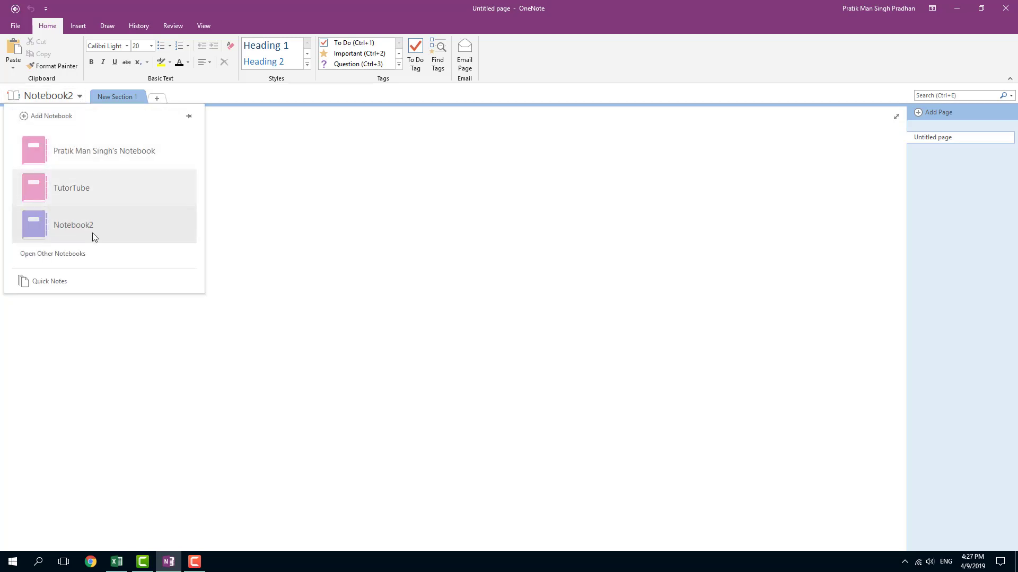
right_click(59, 227)
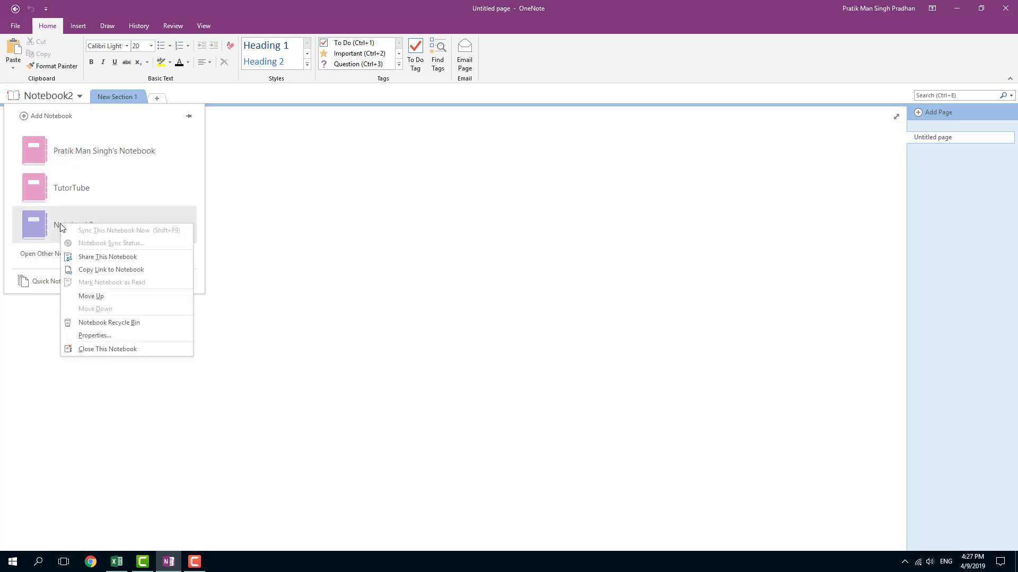
left_click(118, 349)
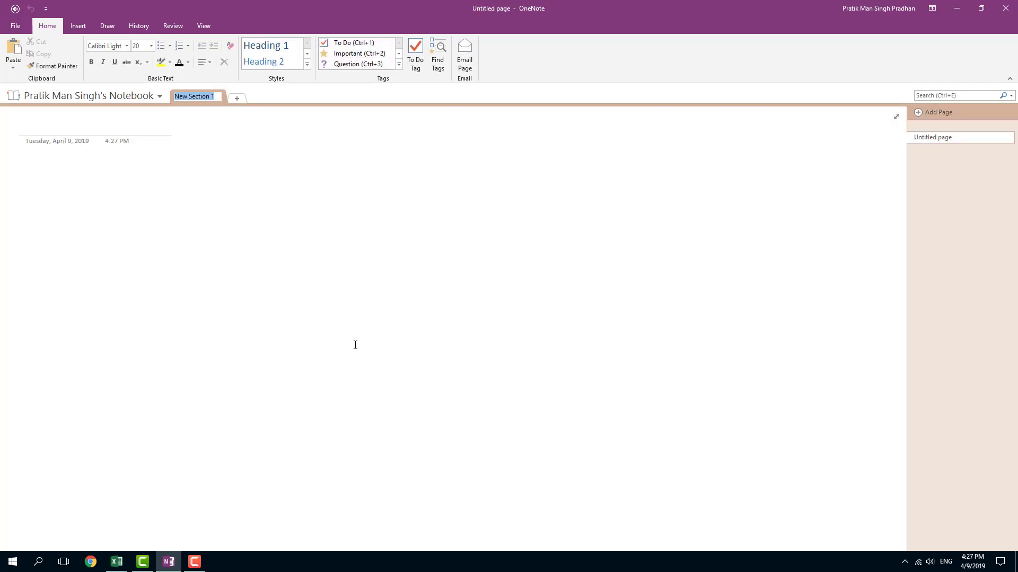
- Open Open Notebook.onetoc2 from the Desktop's Notebook2 folder to reload Notebook2 in OneNote
left_click(1016, 562)
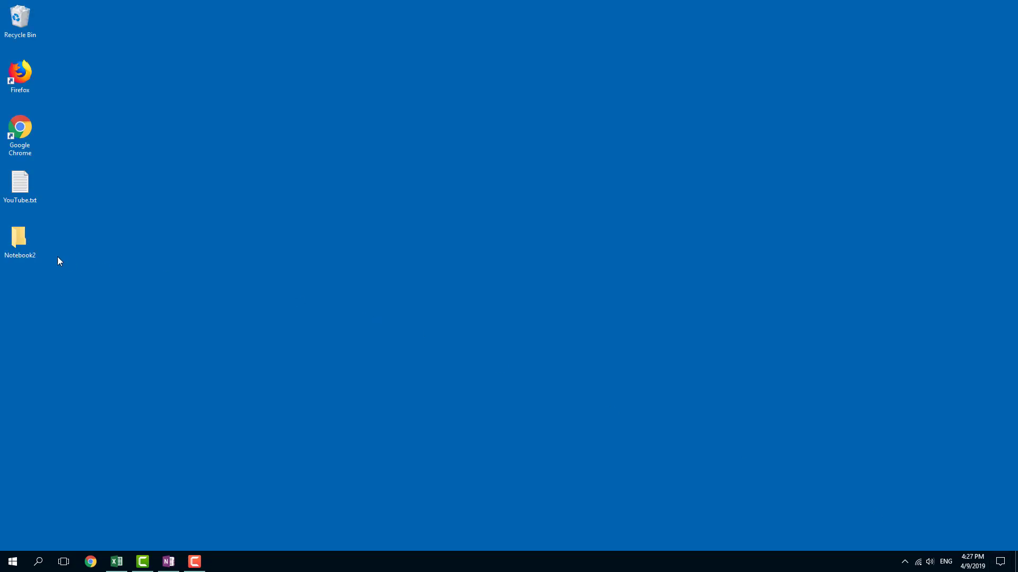
left_click(23, 248)
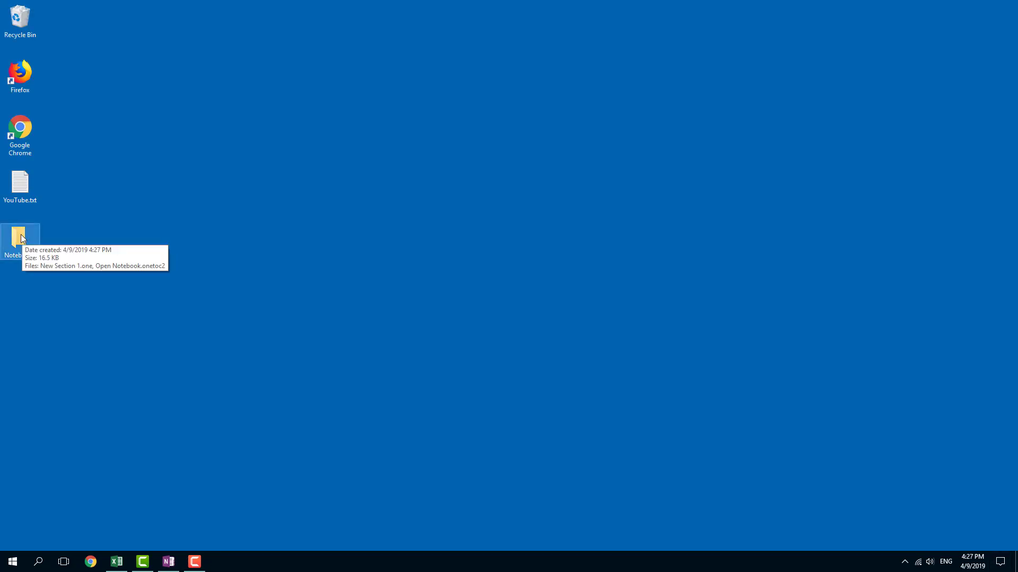
double_click(24, 248)
left_click(22, 237)
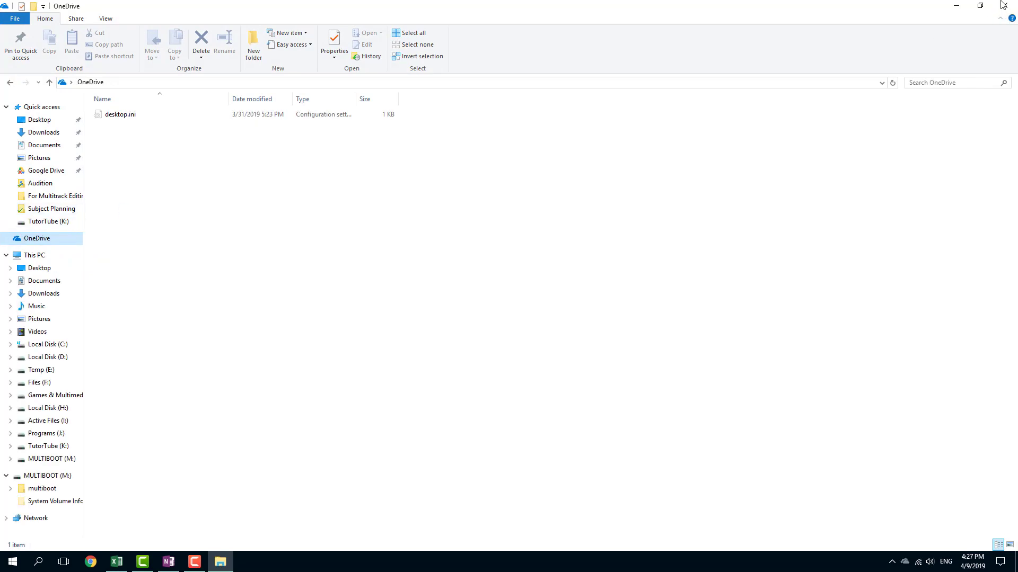
left_click(1003, 6)
double_click(9, 245)
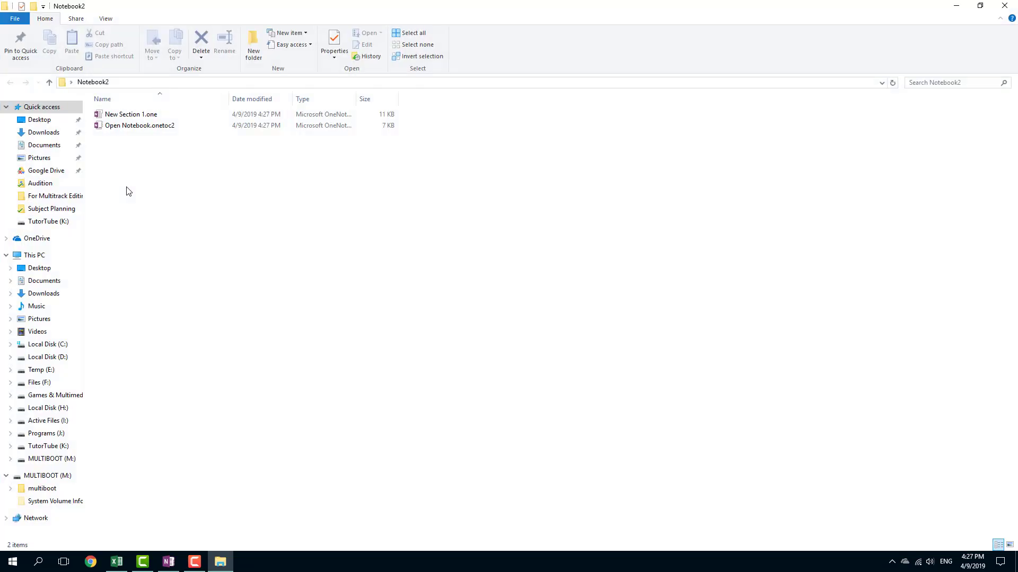
double_click(135, 126)
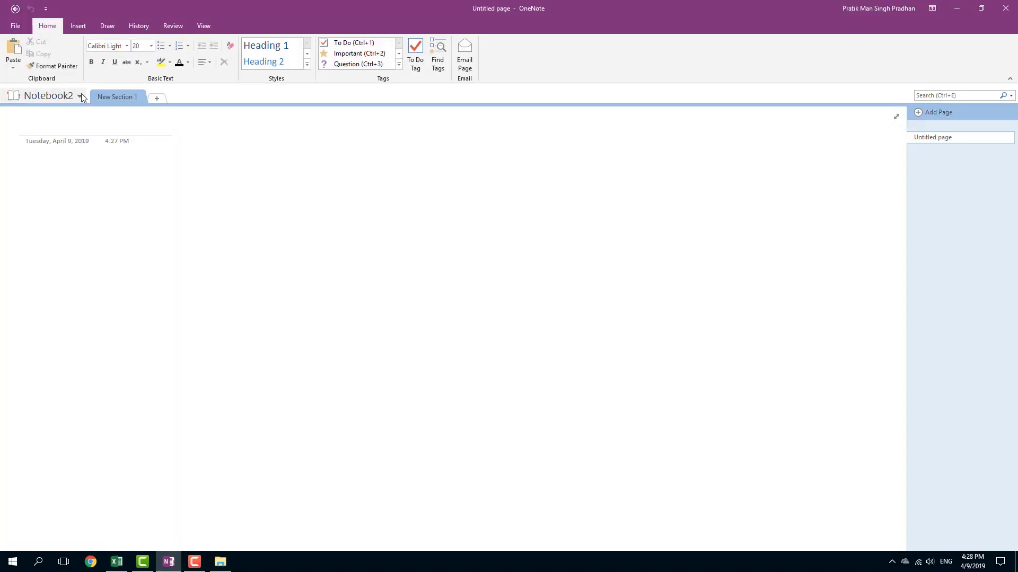
- Confirm Notebook2 is in the notebook list, then view the Notebook Information storage paths
left_click(79, 95)
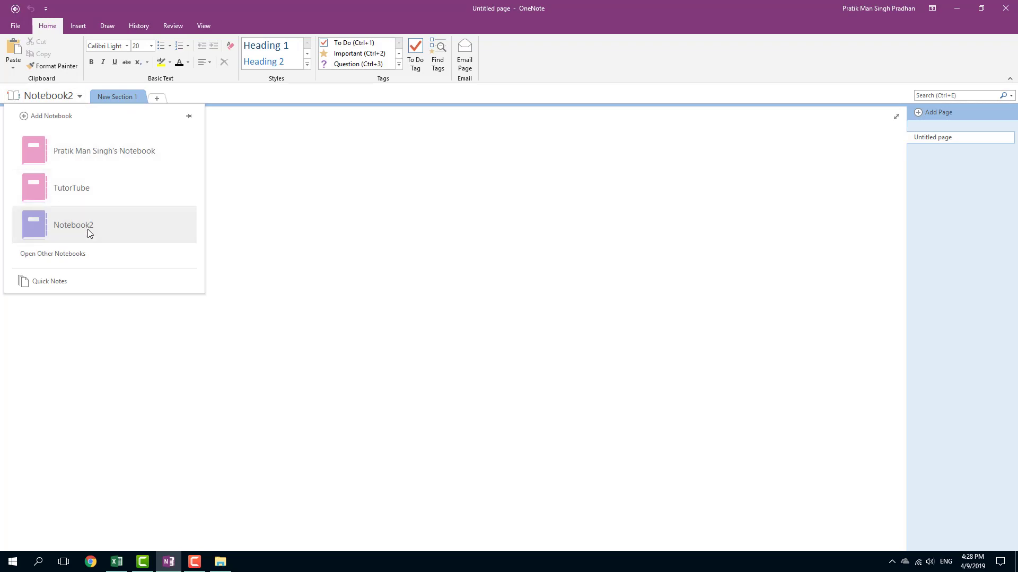
left_click(327, 189)
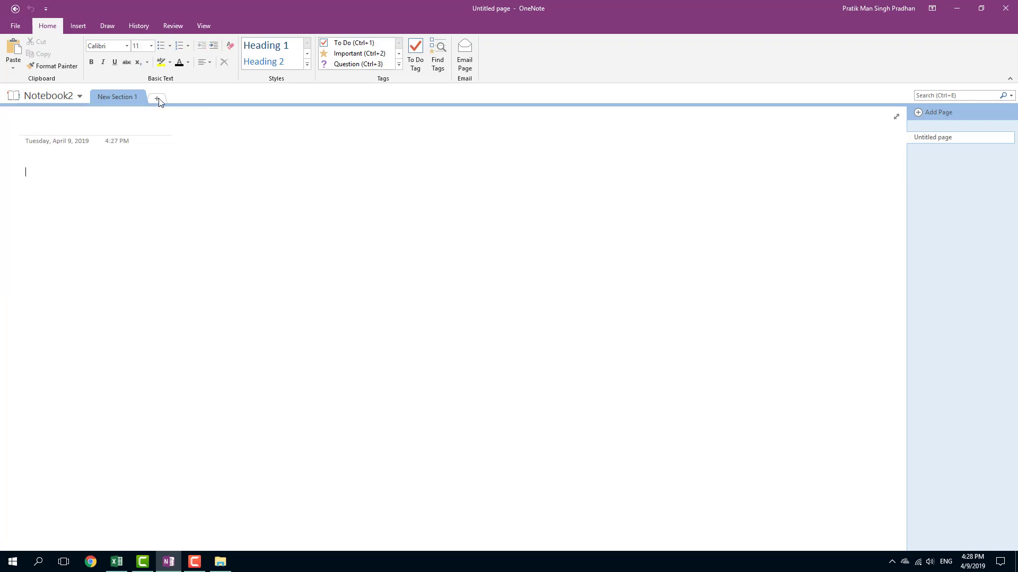
left_click(24, 30)
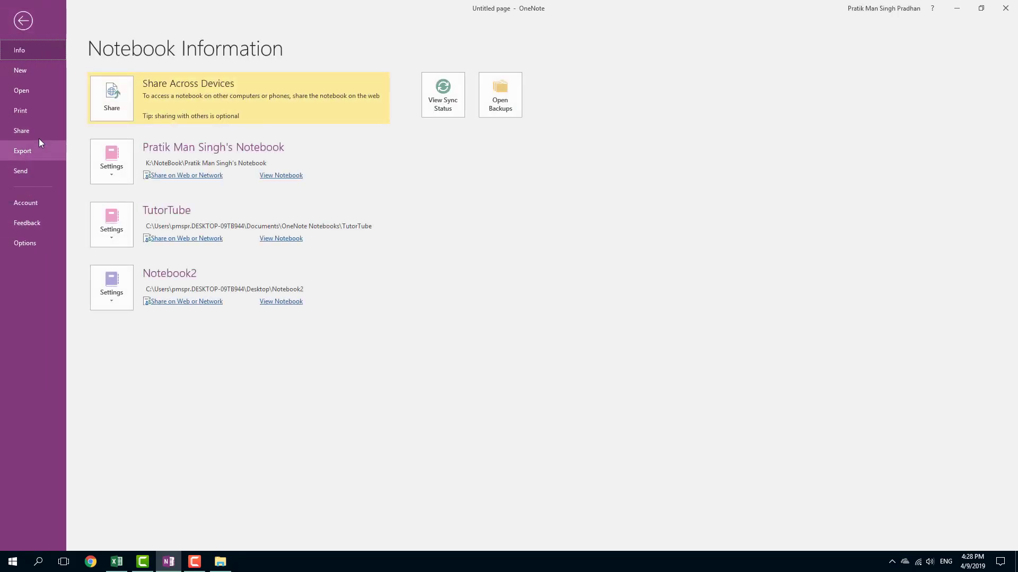
- Create a notebook named TestTutorTube on OneDrive - Personal, choosing Not now for sharing
left_click(34, 75)
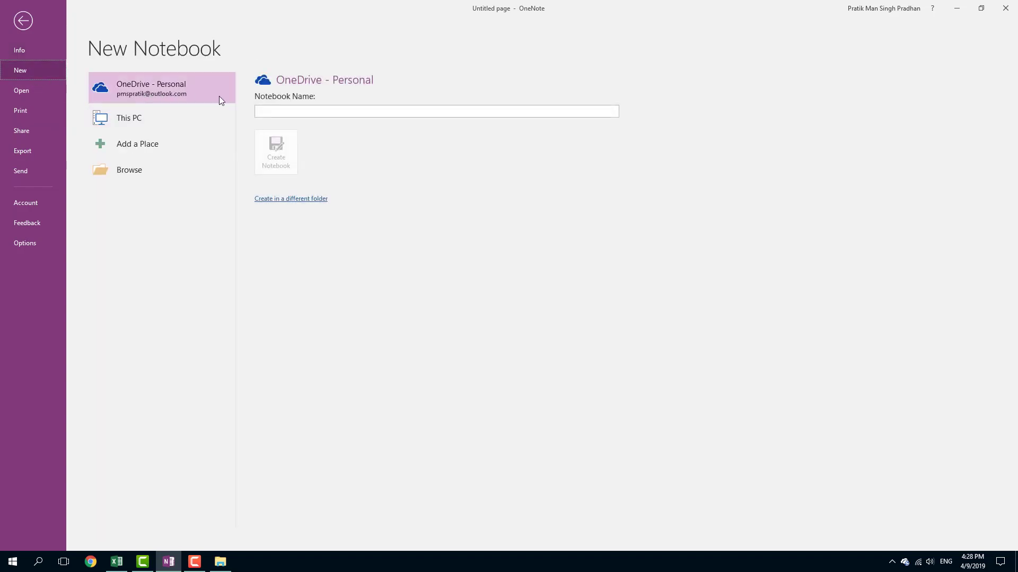
left_click(274, 115)
type("T")
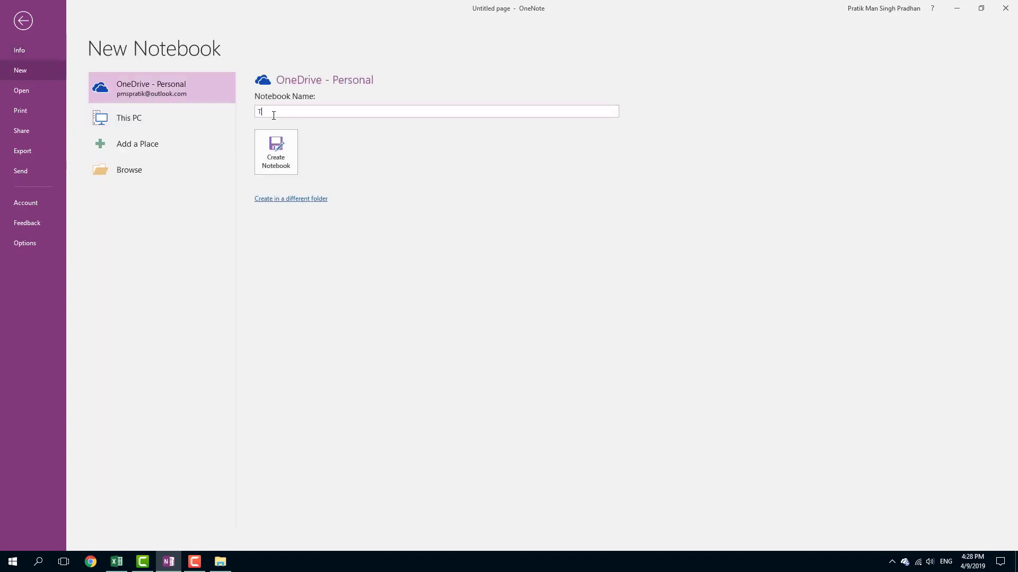
type("estTutorTube")
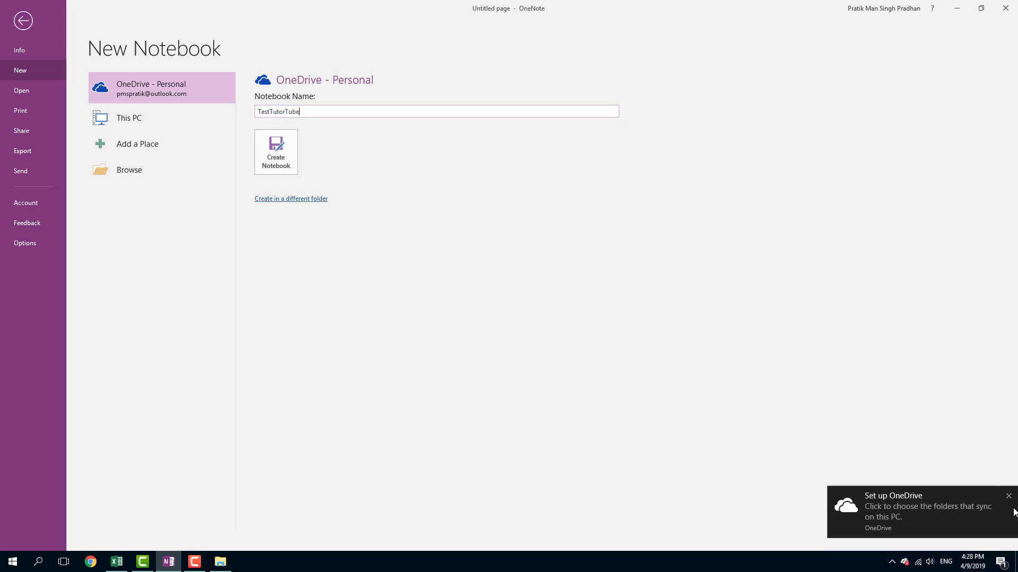
left_click(1008, 498)
left_click(275, 163)
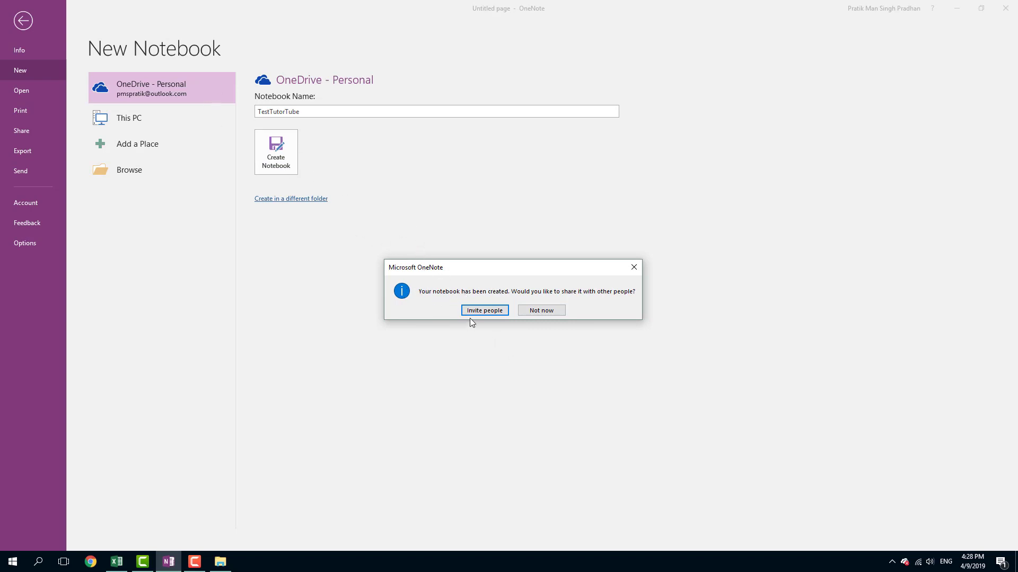
left_click(548, 311)
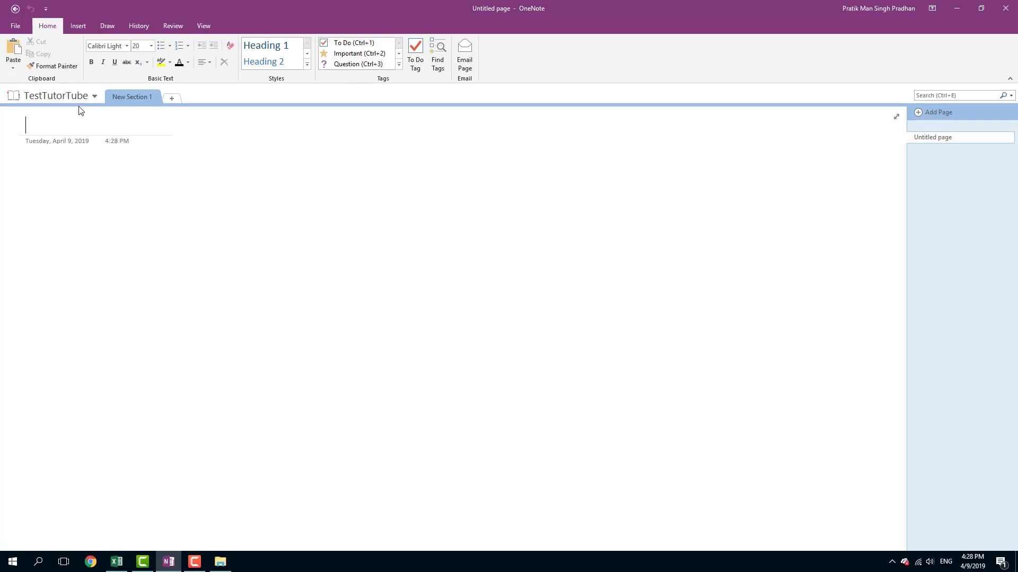
- Type 'gdfgdfgdf' on the TestTutorTube page and show the list of four notebooks
left_click(93, 96)
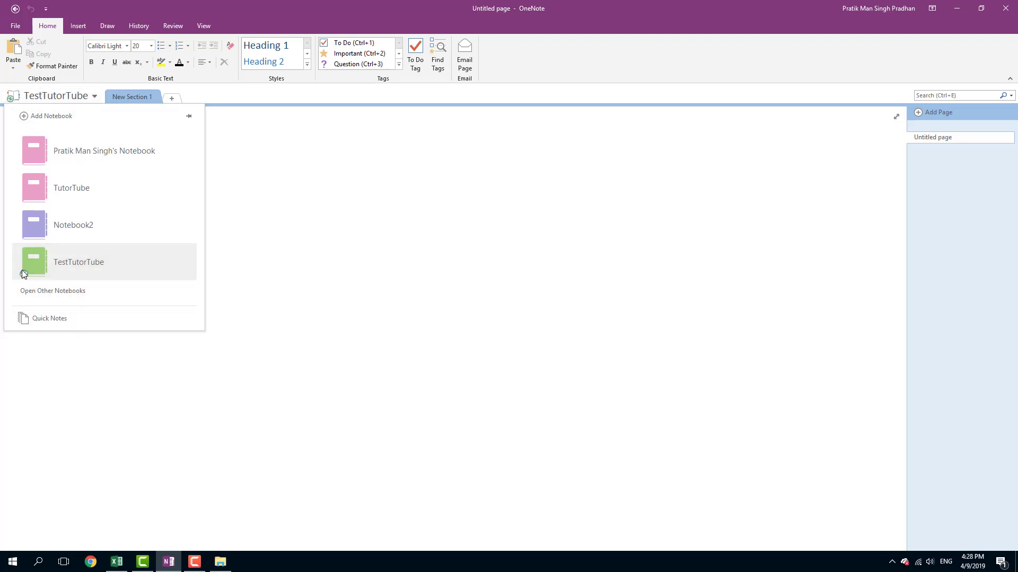
left_click(284, 265)
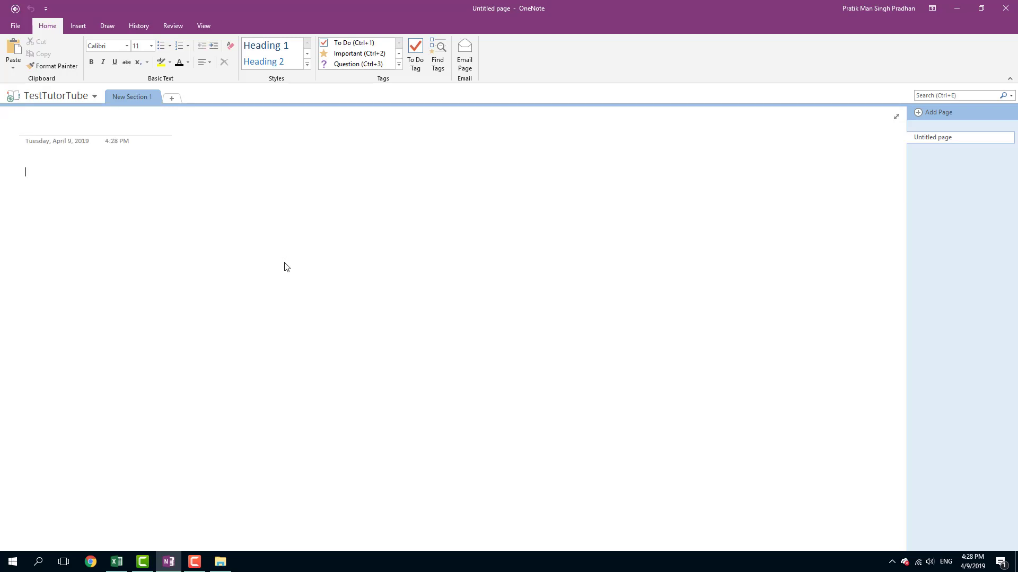
type("gdfgdfgdf")
left_click(284, 262)
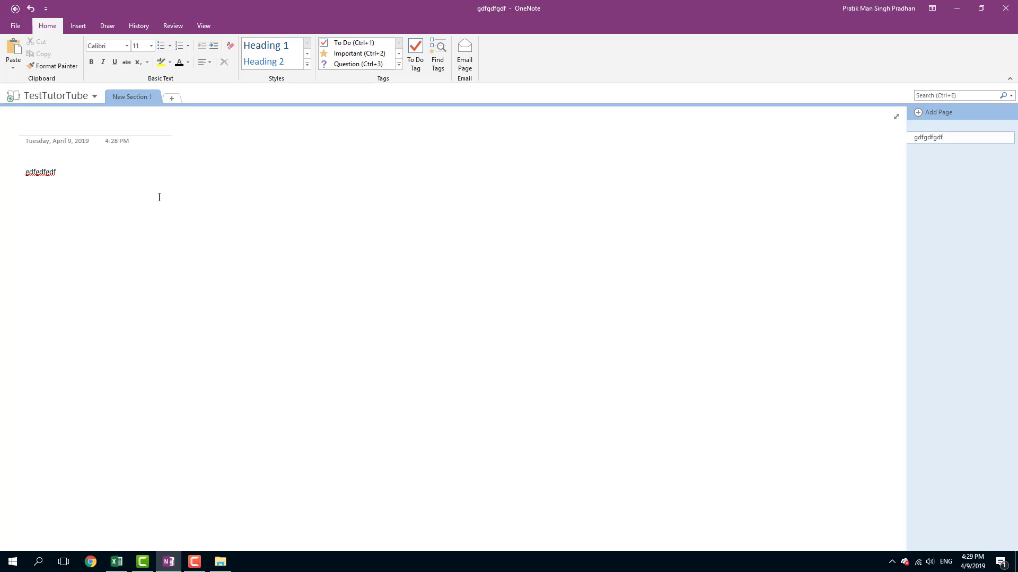
left_click(94, 97)
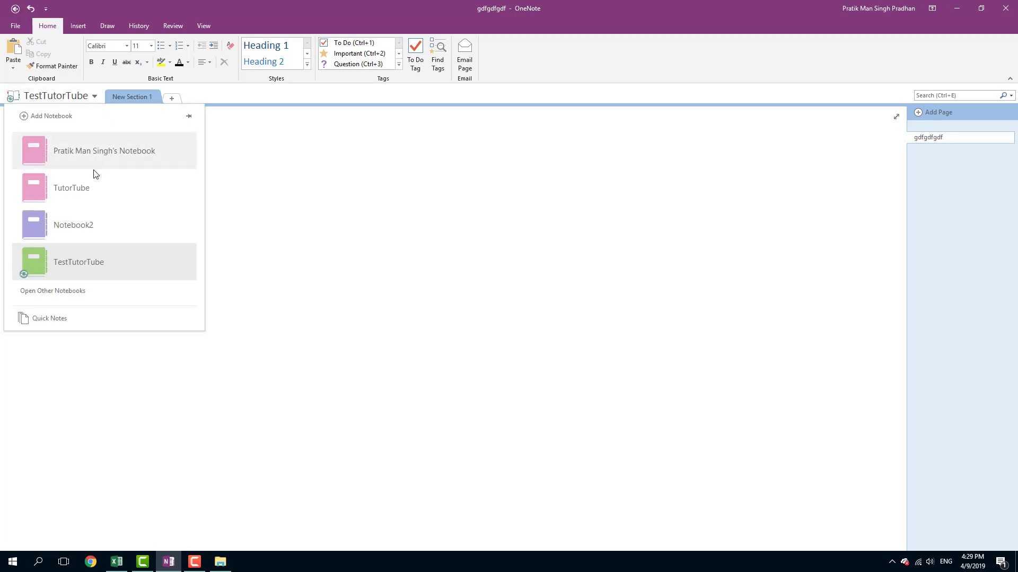
- Bring up and dismiss Notebook2's context menu, then close the notebook list
right_click(79, 224)
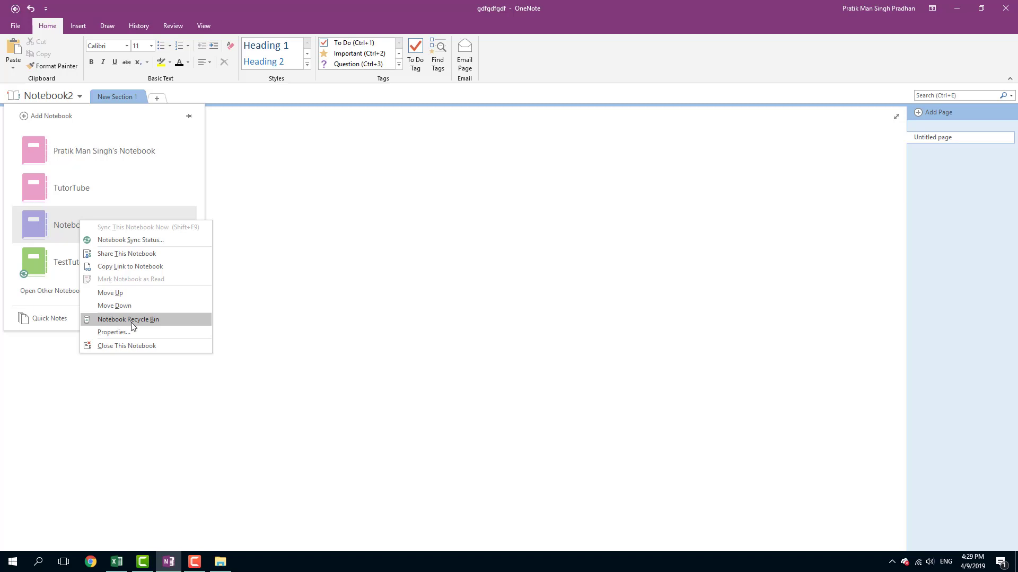
left_click(249, 499)
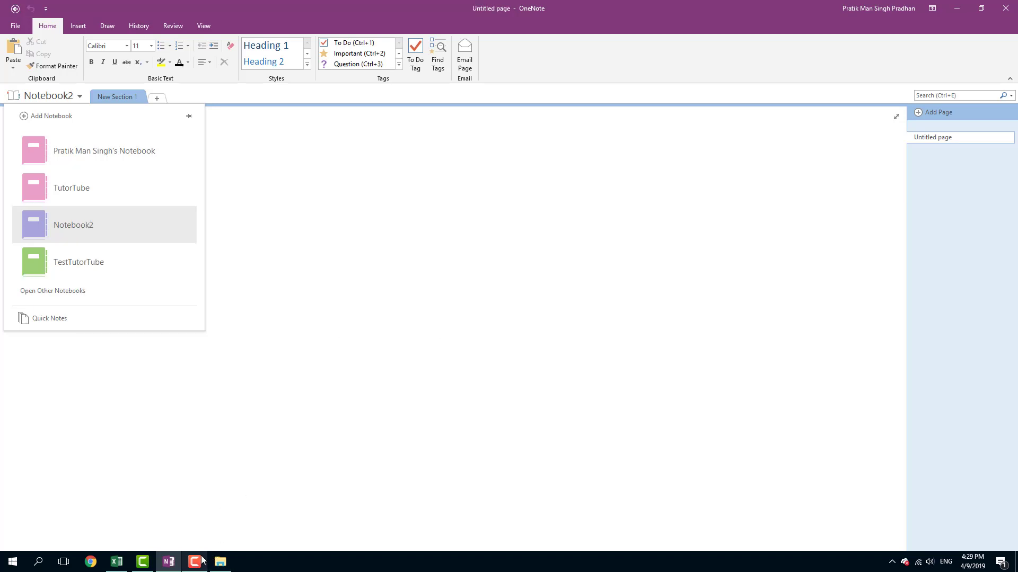
left_click(213, 508)
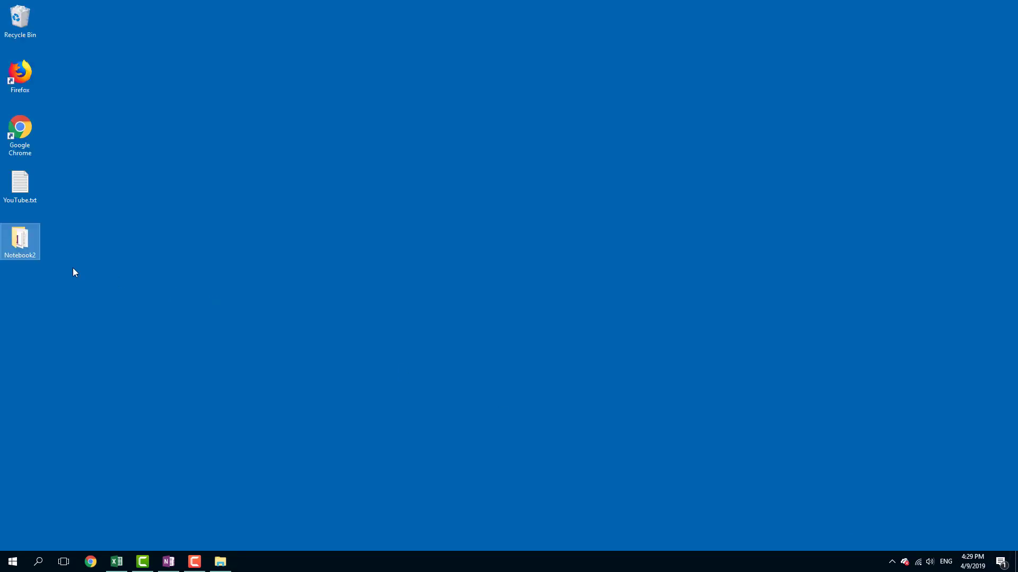
- Check the two OneNote files in the Desktop's Notebook2 folder, then return to OneNote
double_click(26, 249)
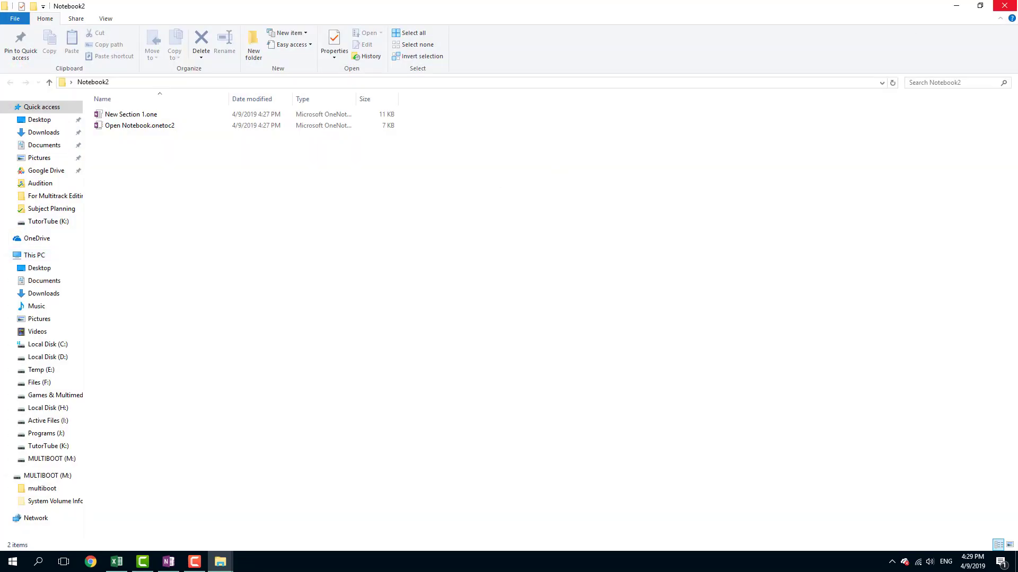
key("super+d")
left_click(168, 562)
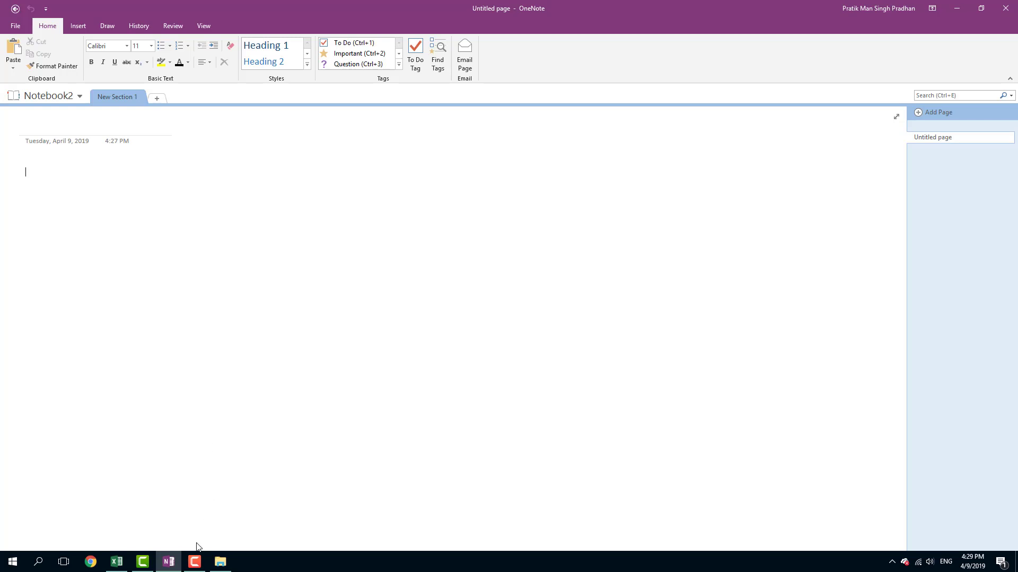
left_click(194, 562)
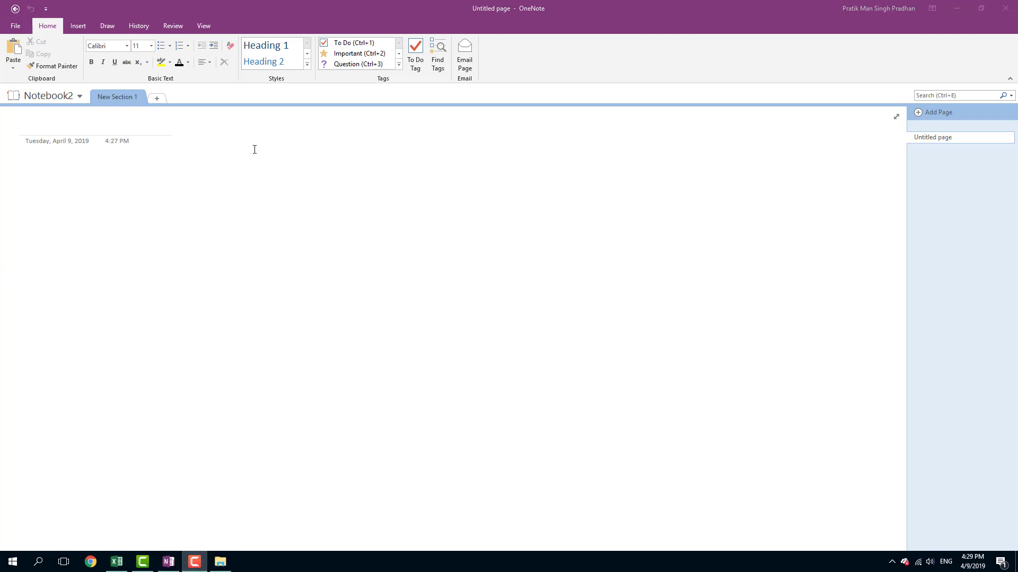